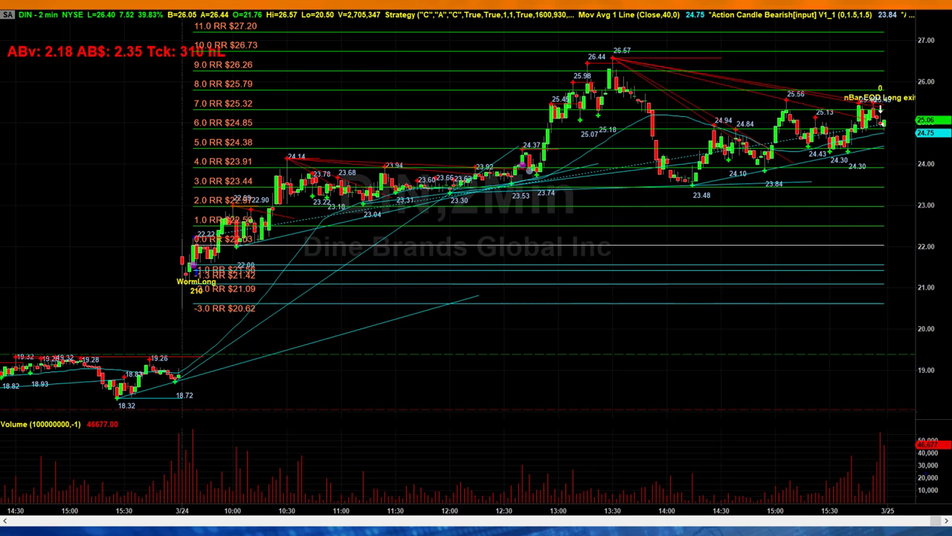
- Mark the -1.0 to 3.0 RR levels on the DIN chart and circle the entry bars, the 4.0 RR label and the 23.94 peak
left_click_drag(222, 244, 158, 244)
left_click_drag(210, 263, 155, 264)
left_click_drag(176, 200, 220, 206)
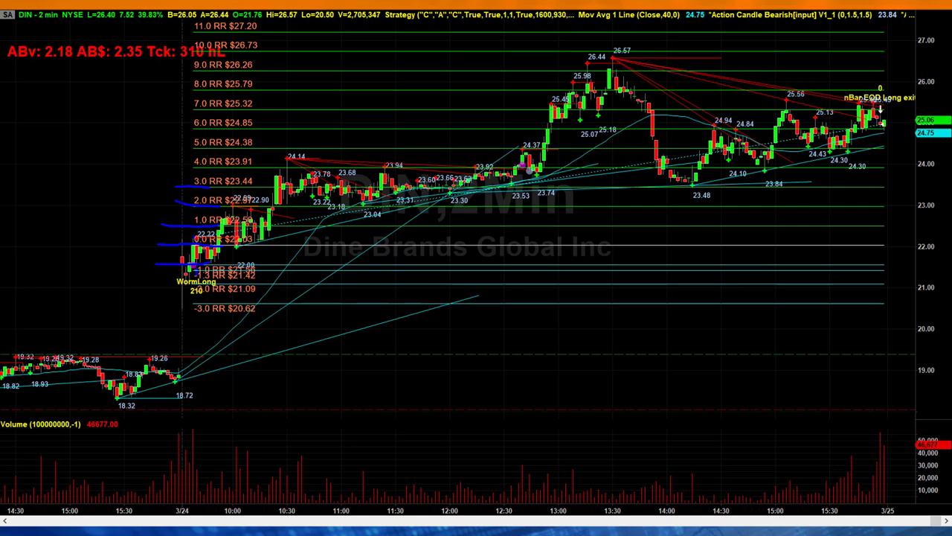
mouse_move(191, 244)
left_mouse_down()
mouse_move(208, 284)
mouse_move(173, 252)
left_mouse_up()
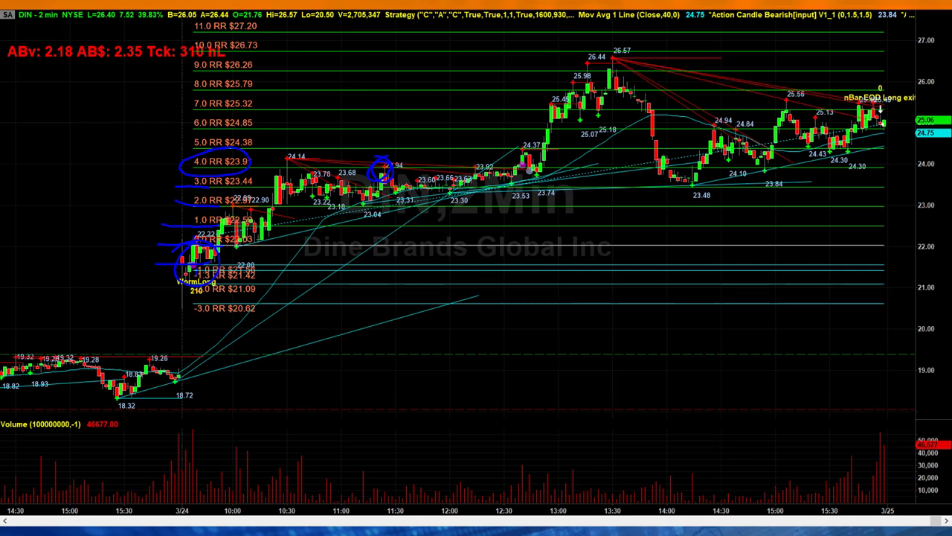
- Circle the 26.57 peak on the DIN chart and draw a line from it back to a circled 9.0 RR label
mouse_move(613, 44)
left_mouse_down()
mouse_move(626, 76)
mouse_move(623, 45)
mouse_move(497, 64)
left_mouse_up()
left_click_drag(420, 64, 209, 65)
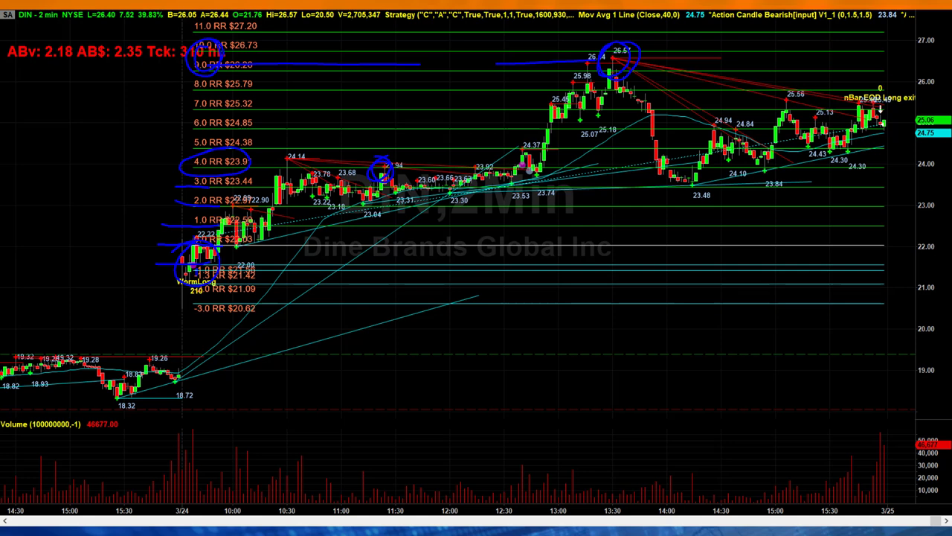
mouse_move(560, 70)
left_mouse_down()
mouse_move(666, 73)
mouse_move(555, 67)
left_mouse_up()
mouse_move(246, 60)
left_mouse_down()
mouse_move(196, 60)
mouse_move(208, 51)
mouse_move(179, 78)
left_mouse_up()
- Handwrite $900 and, below it, $100 beside the RR labels of the DIN chart
mouse_move(110, 77)
left_mouse_down()
mouse_move(96, 128)
mouse_move(133, 85)
left_mouse_up()
mouse_move(156, 88)
left_mouse_down()
mouse_move(152, 123)
mouse_move(160, 90)
left_mouse_up()
mouse_move(108, 189)
left_mouse_down()
mouse_move(91, 196)
mouse_move(82, 250)
mouse_move(127, 186)
mouse_move(154, 188)
left_mouse_up()
mouse_move(77, 178)
left_mouse_down()
mouse_move(66, 218)
mouse_move(70, 250)
left_mouse_up()
mouse_move(70, 79)
left_mouse_down()
mouse_move(57, 98)
mouse_move(63, 117)
left_mouse_up()
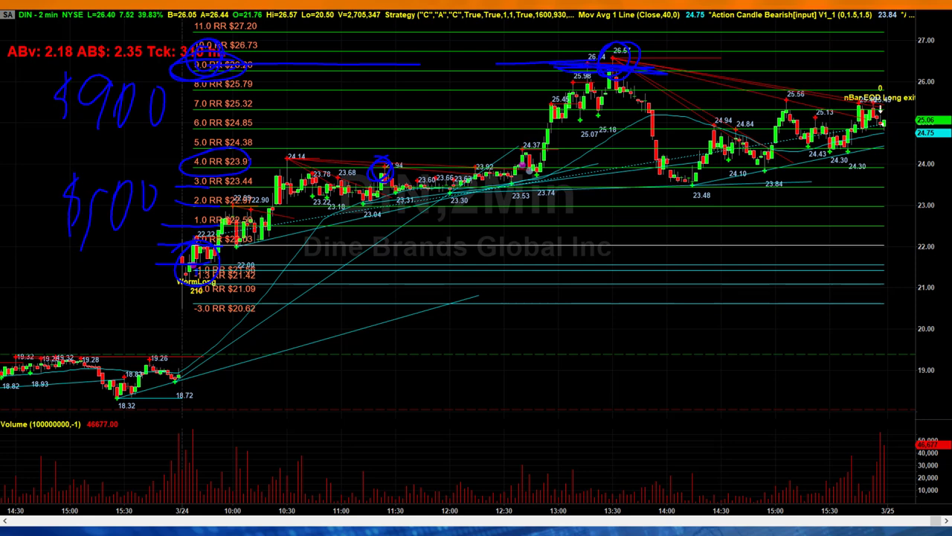
left_click_drag(91, 178, 92, 243)
- Underline the -1.0 and -3.0 RR levels, handwrite -3x beside them, and clear all ink from the DIN chart
left_click_drag(177, 266, 270, 263)
mouse_move(173, 304)
left_mouse_down()
mouse_move(323, 299)
mouse_move(272, 296)
left_mouse_up()
mouse_move(77, 311)
left_mouse_down()
mouse_move(111, 313)
mouse_move(127, 339)
mouse_move(171, 337)
mouse_move(147, 339)
left_mouse_up()
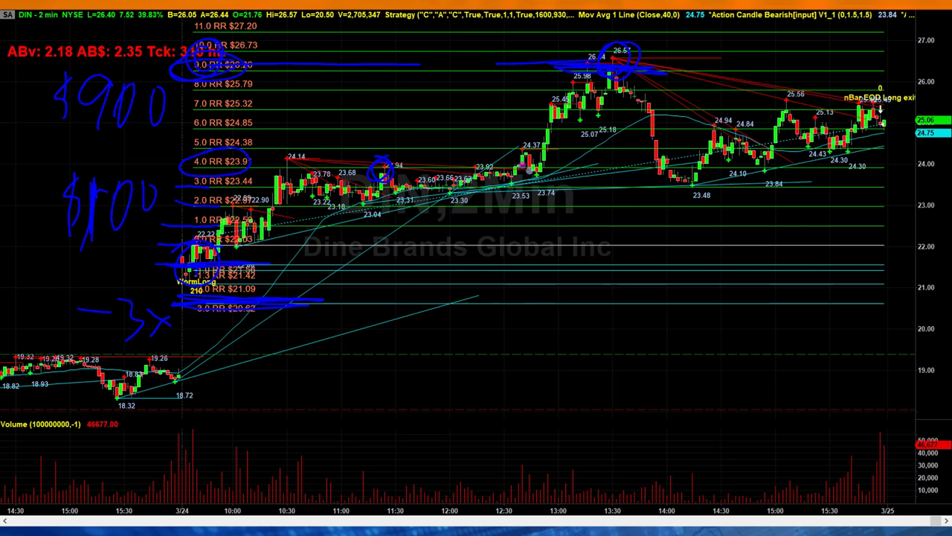
key("Escape")
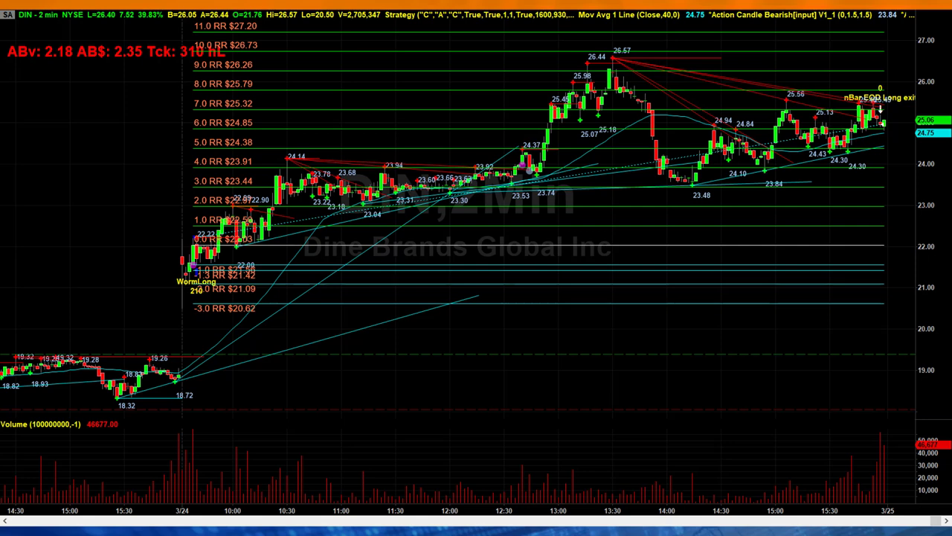
- Box the previous session's bars, circle the opening entry, trace the rise to the 26.57 peak, and clear the ink
mouse_move(48, 344)
left_mouse_down()
mouse_move(196, 376)
mouse_move(70, 402)
mouse_move(67, 337)
left_mouse_up()
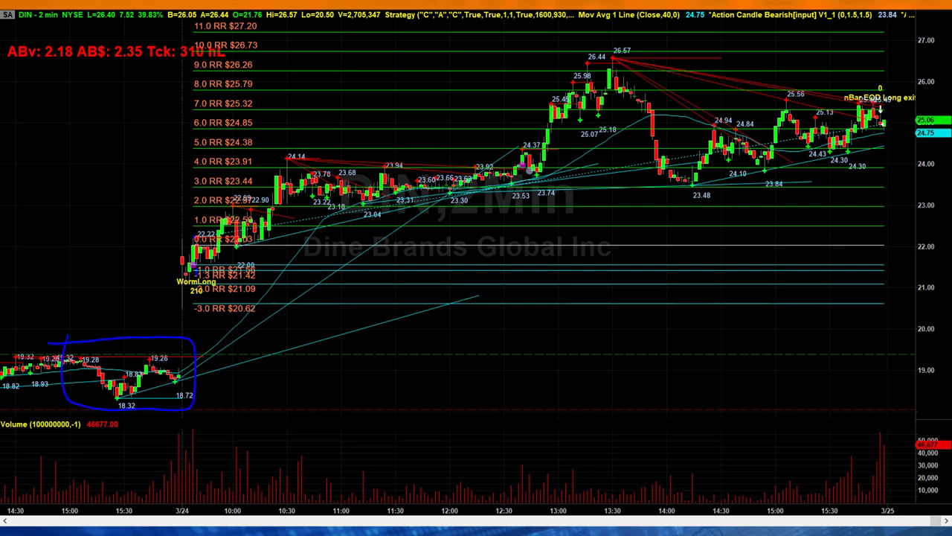
left_click_drag(150, 266, 192, 266)
mouse_move(191, 231)
left_mouse_down()
mouse_move(197, 288)
mouse_move(169, 276)
left_mouse_up()
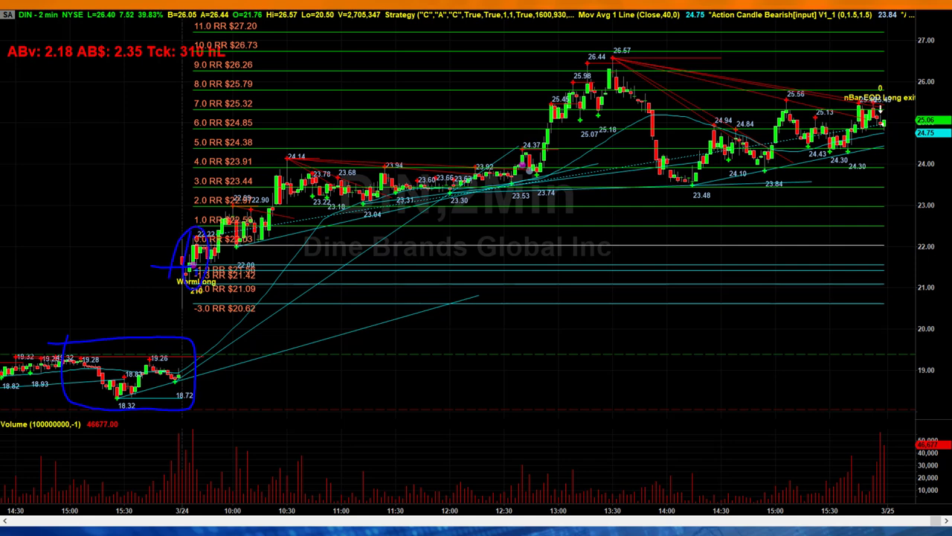
mouse_move(191, 242)
left_mouse_down()
mouse_move(229, 244)
mouse_move(178, 254)
mouse_move(201, 246)
left_mouse_up()
mouse_move(219, 240)
left_mouse_down()
mouse_move(338, 225)
mouse_move(632, 70)
left_mouse_up()
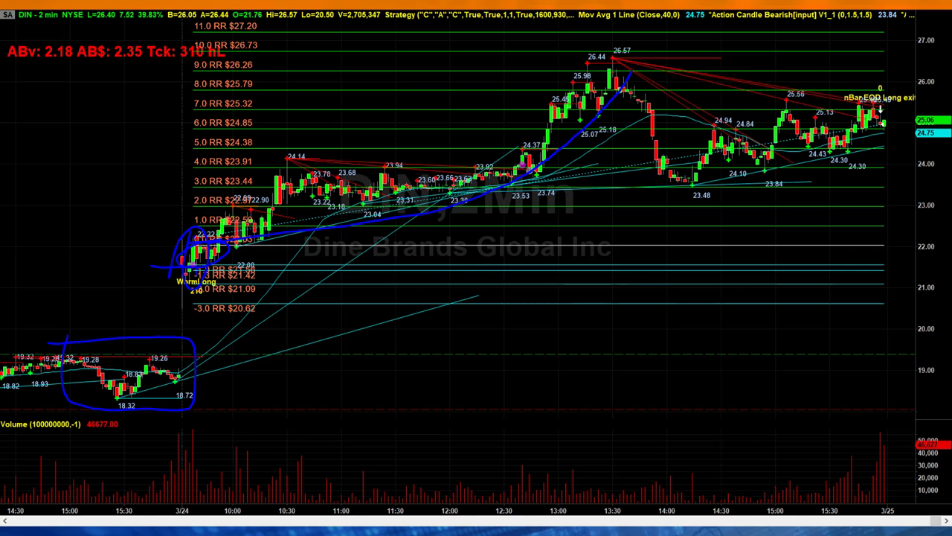
key("Escape")
- Advance to the ARI chart and sketch its narrowing pattern, circled WormShort entry and the decline that follows
key("Down")
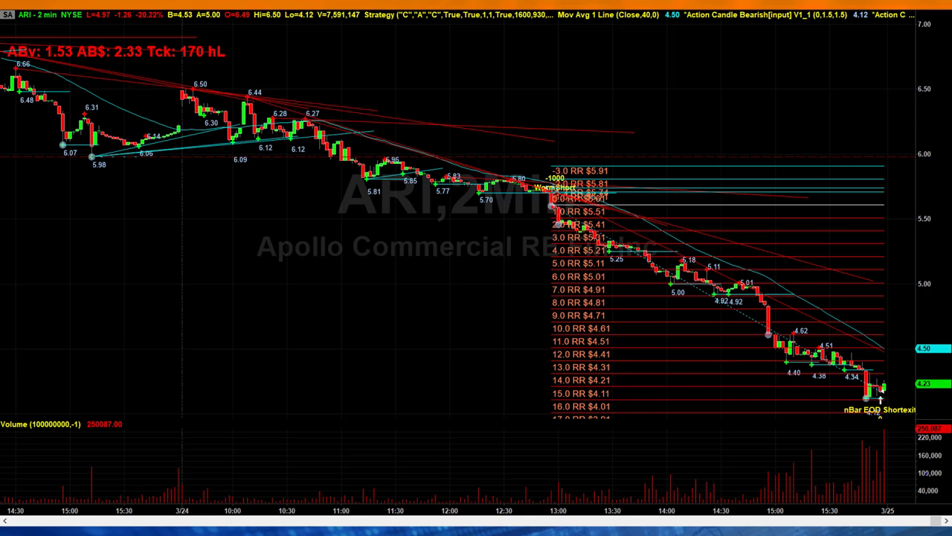
left_click_drag(381, 146, 575, 188)
mouse_move(375, 197)
left_mouse_down()
mouse_move(575, 190)
mouse_move(561, 218)
mouse_move(567, 191)
mouse_move(867, 373)
left_mouse_up()
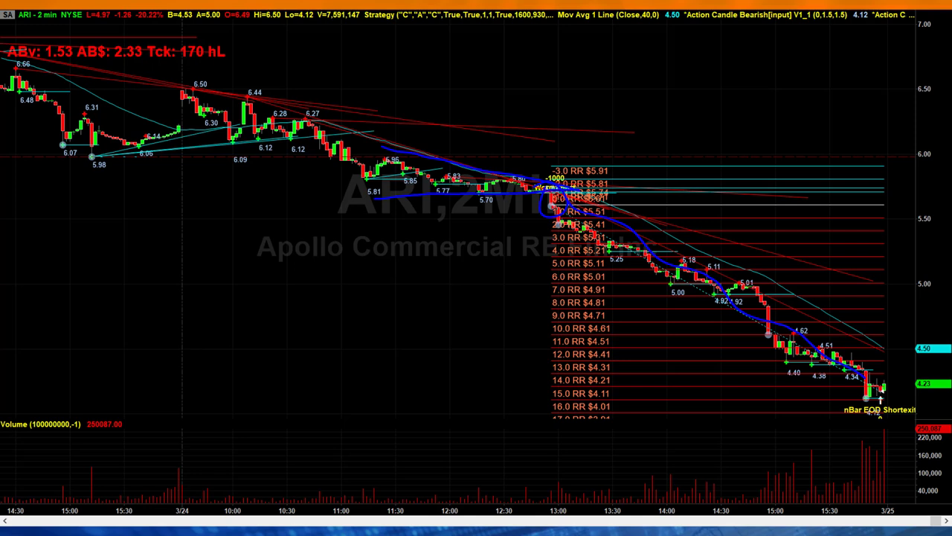
- Circle the 14.0 and 15.0 RR labels on the ARI chart and handwrite 14x in the empty area beside them
mouse_move(540, 381)
left_mouse_down()
mouse_move(595, 390)
mouse_move(537, 407)
left_mouse_up()
left_click_drag(333, 288, 339, 341)
left_click_drag(374, 287, 381, 341)
left_click_drag(435, 281, 408, 329)
left_click_drag(411, 293, 435, 318)
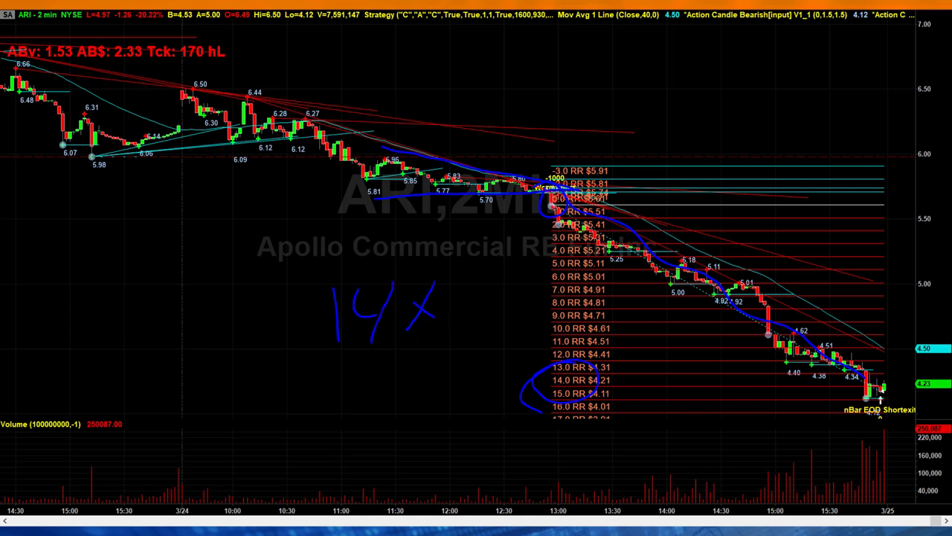
- Add a handwritten note beneath 14x on the ARI chart and move on to the RadarScreen dashboard
left_click_drag(328, 366, 325, 402)
mouse_move(356, 368)
left_mouse_down()
mouse_move(353, 387)
mouse_move(360, 367)
mouse_move(452, 374)
left_mouse_up()
mouse_move(437, 366)
left_mouse_down()
mouse_move(460, 365)
mouse_move(457, 393)
left_mouse_up()
mouse_move(487, 341)
left_mouse_down()
mouse_move(486, 381)
mouse_move(525, 355)
left_mouse_up()
mouse_move(521, 334)
left_mouse_down()
mouse_move(519, 376)
mouse_move(537, 363)
mouse_move(542, 330)
left_mouse_up()
mouse_move(565, 336)
left_mouse_down()
mouse_move(565, 351)
mouse_move(572, 327)
left_mouse_up()
key("Escape")
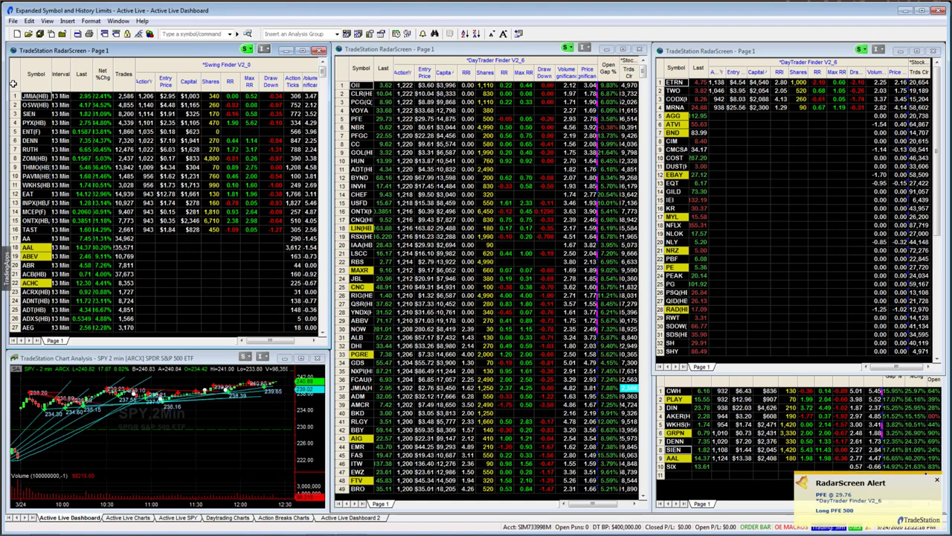
- Mark the Symbol and Last columns of the DayTrader Finder list, outline its Action column, and erase the ink
left_click_drag(360, 65, 360, 192)
left_click_drag(380, 90, 379, 143)
mouse_move(386, 64)
left_mouse_down()
mouse_move(409, 58)
mouse_move(411, 291)
mouse_move(396, 149)
mouse_move(400, 69)
mouse_move(418, 99)
left_mouse_up()
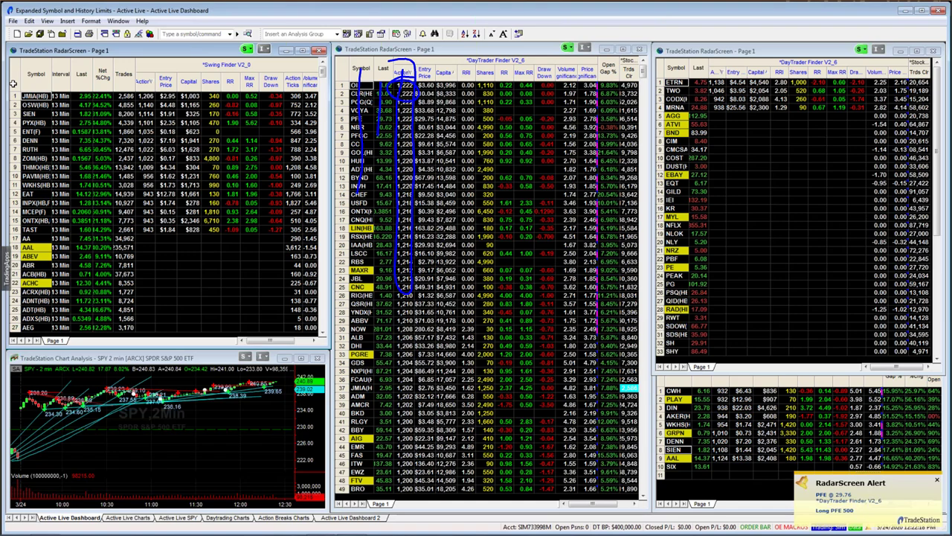
key("e")
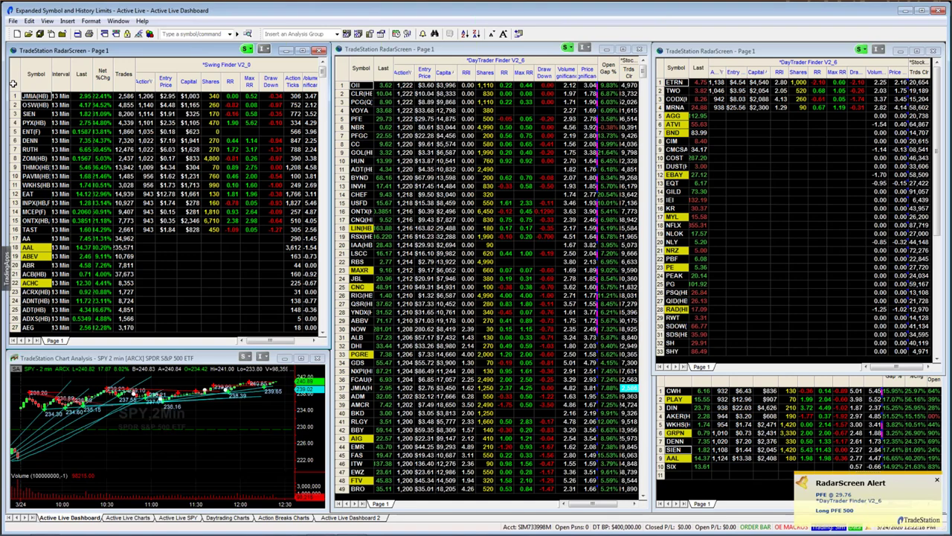
- Circle the Entry Price and Shares column headings of the DayTrader Finder list in turn, clearing the ink after each mark
mouse_move(418, 94)
left_mouse_down()
mouse_move(443, 79)
mouse_move(413, 94)
left_mouse_up()
key("Escape")
mouse_move(426, 95)
left_mouse_down()
mouse_move(475, 83)
mouse_move(421, 92)
left_mouse_up()
key("Escape")
mouse_move(488, 98)
left_mouse_down()
mouse_move(464, 89)
mouse_move(480, 106)
left_mouse_up()
key("e")
- Outline the RR column of the DayTrader Finder list and mark entries around the QSR row
mouse_move(482, 424)
left_mouse_down()
mouse_move(517, 258)
mouse_move(517, 113)
mouse_move(494, 71)
mouse_move(482, 299)
left_mouse_up()
left_click_drag(483, 408, 505, 433)
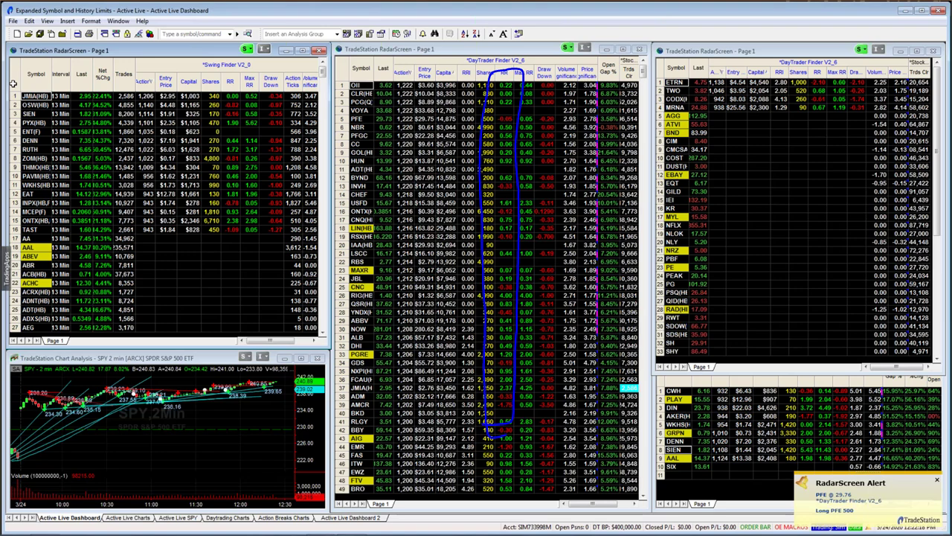
mouse_move(345, 305)
left_mouse_down()
mouse_move(365, 284)
mouse_move(361, 306)
left_mouse_up()
mouse_move(488, 302)
left_mouse_down()
mouse_move(526, 297)
mouse_move(494, 304)
left_mouse_up()
mouse_move(395, 305)
left_mouse_down()
mouse_move(432, 293)
mouse_move(392, 285)
left_mouse_up()
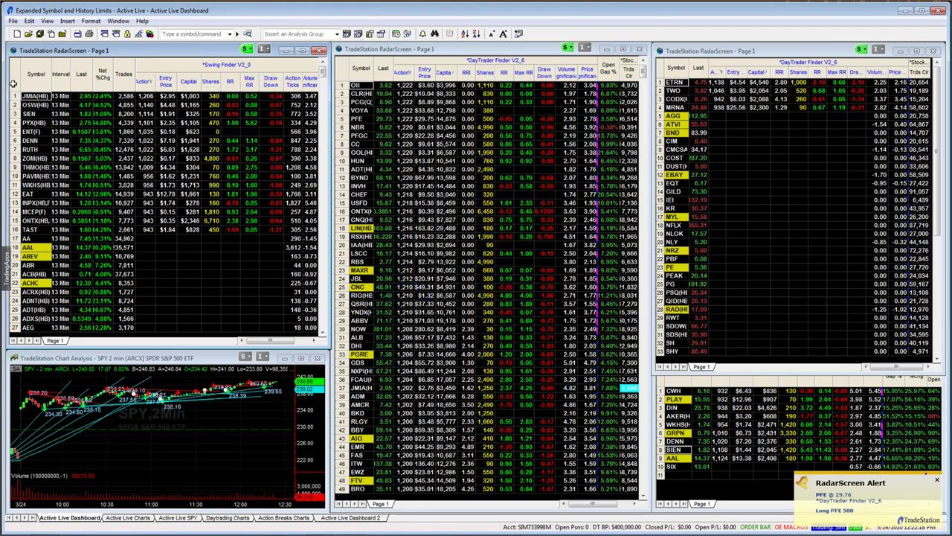
- Circle the Max RR, Draw Down, Volume, Price and Open Gap % headings, ring some values below them, and erase the ink
left_click_drag(537, 95, 558, 94)
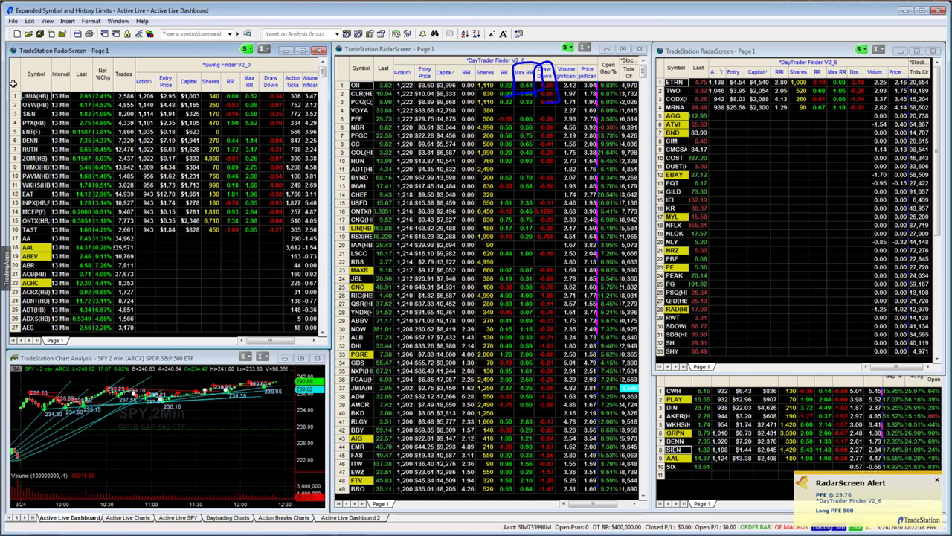
mouse_move(556, 88)
left_mouse_down()
mouse_move(609, 88)
mouse_move(545, 65)
mouse_move(547, 86)
left_mouse_up()
mouse_move(555, 253)
left_mouse_down()
mouse_move(624, 238)
mouse_move(538, 244)
left_mouse_up()
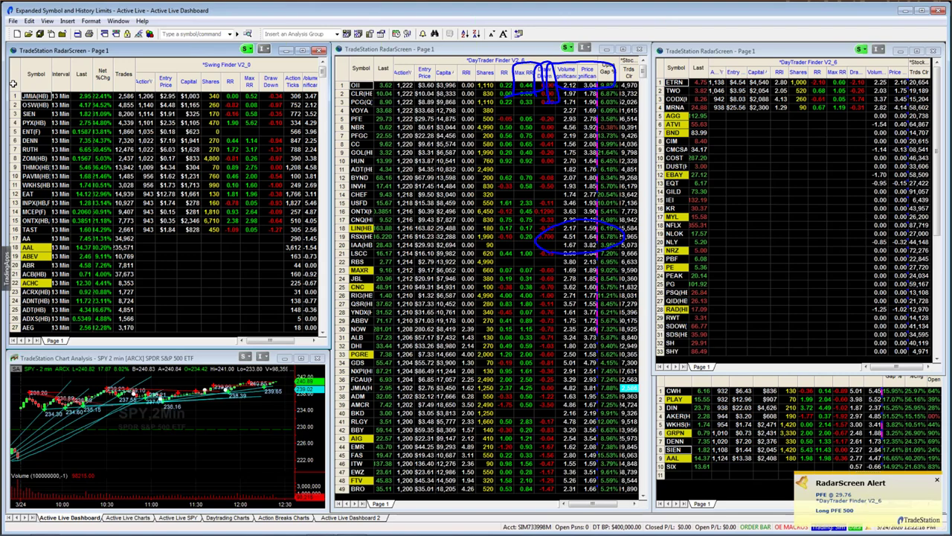
mouse_move(604, 97)
left_mouse_down()
mouse_move(596, 149)
mouse_move(629, 119)
mouse_move(608, 92)
left_mouse_up()
key("e")
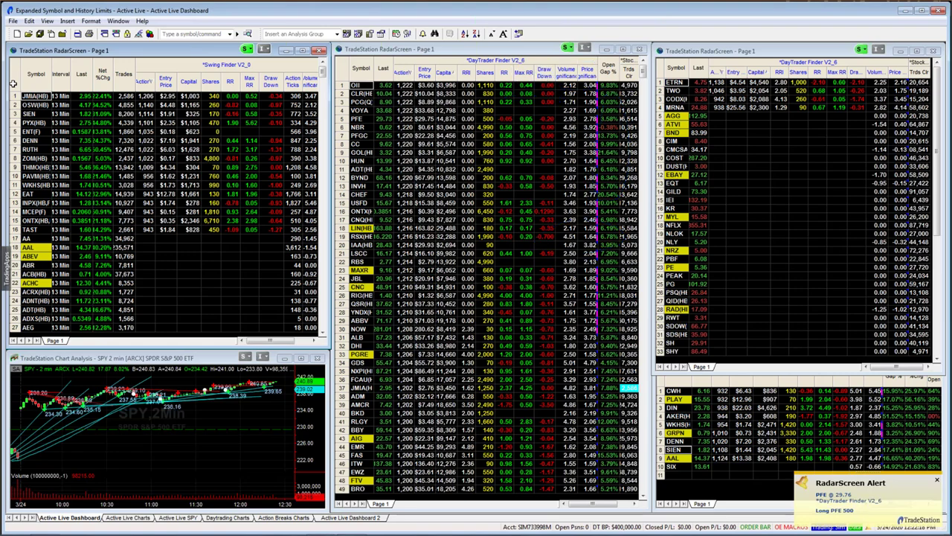
- Handwrite LONG over the middle DayTrader Finder list and SHORTS over the DayTrader Finder list beside it
left_click_drag(395, 161, 438, 239)
mouse_move(451, 177)
left_mouse_down()
mouse_move(467, 239)
mouse_move(451, 176)
mouse_move(500, 241)
left_mouse_up()
mouse_move(502, 179)
left_mouse_down()
mouse_move(539, 159)
mouse_move(585, 203)
left_mouse_up()
mouse_move(741, 156)
left_mouse_down()
mouse_move(719, 158)
mouse_move(714, 216)
mouse_move(751, 220)
mouse_move(765, 212)
mouse_move(768, 183)
left_mouse_up()
mouse_move(790, 165)
left_mouse_down()
mouse_move(778, 208)
mouse_move(793, 159)
left_mouse_up()
mouse_move(818, 158)
left_mouse_down()
mouse_move(820, 195)
mouse_move(842, 208)
left_mouse_up()
mouse_move(860, 151)
left_mouse_down()
mouse_move(857, 195)
mouse_move(882, 147)
left_mouse_up()
left_click_drag(908, 142, 869, 205)
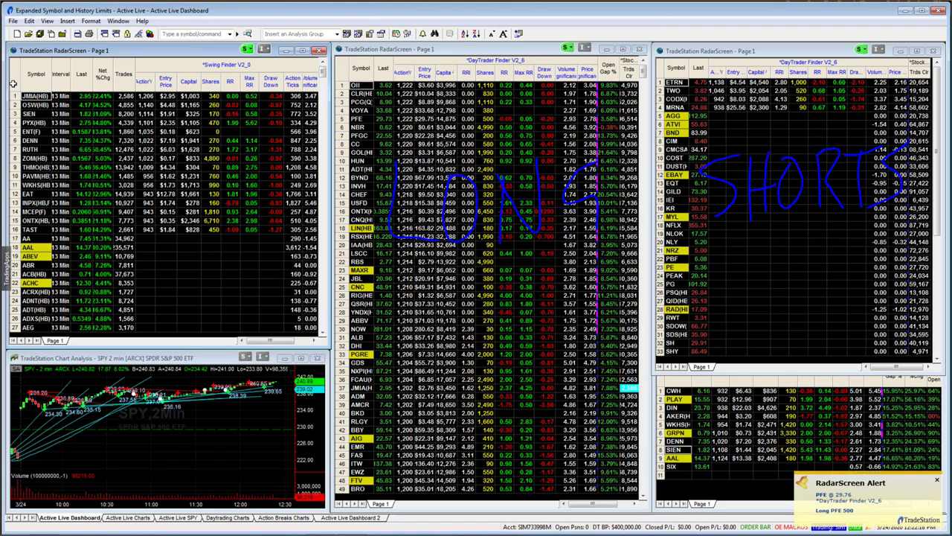
- Handwrite ALPHA over the small RadarScreen list below the shorts list
mouse_move(695, 459)
left_mouse_down()
mouse_move(713, 409)
mouse_move(736, 451)
mouse_move(735, 428)
mouse_move(773, 438)
left_mouse_up()
left_click_drag(791, 401, 789, 446)
mouse_move(791, 403)
left_mouse_down()
mouse_move(803, 398)
mouse_move(793, 427)
left_mouse_up()
mouse_move(835, 383)
left_mouse_down()
mouse_move(832, 436)
mouse_move(850, 436)
left_mouse_up()
mouse_move(867, 385)
left_mouse_down()
mouse_move(864, 439)
mouse_move(884, 439)
left_mouse_up()
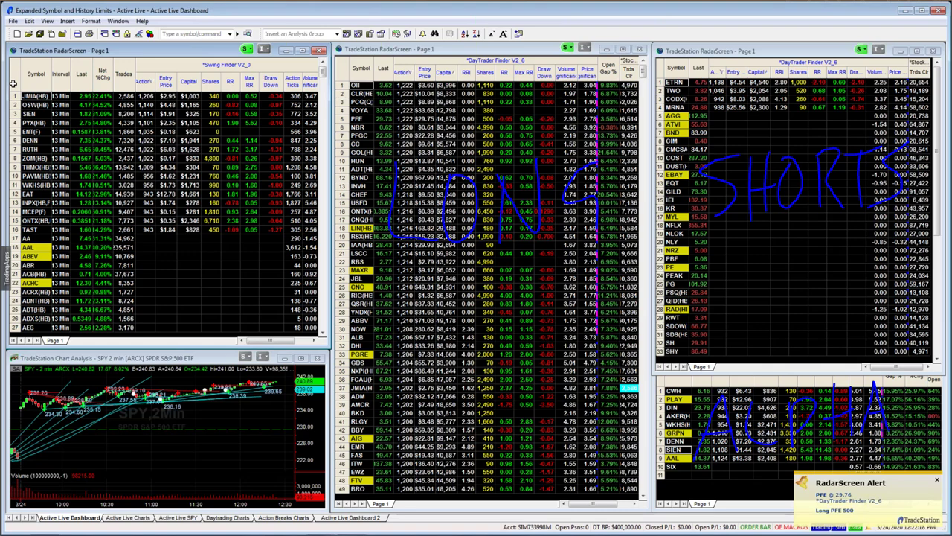
- Ring the symbols in the long DayTrader Finder list and handwrite SWING over the Swing Finder list
mouse_move(351, 95)
left_mouse_down()
mouse_move(340, 208)
mouse_move(395, 351)
mouse_move(370, 124)
left_mouse_up()
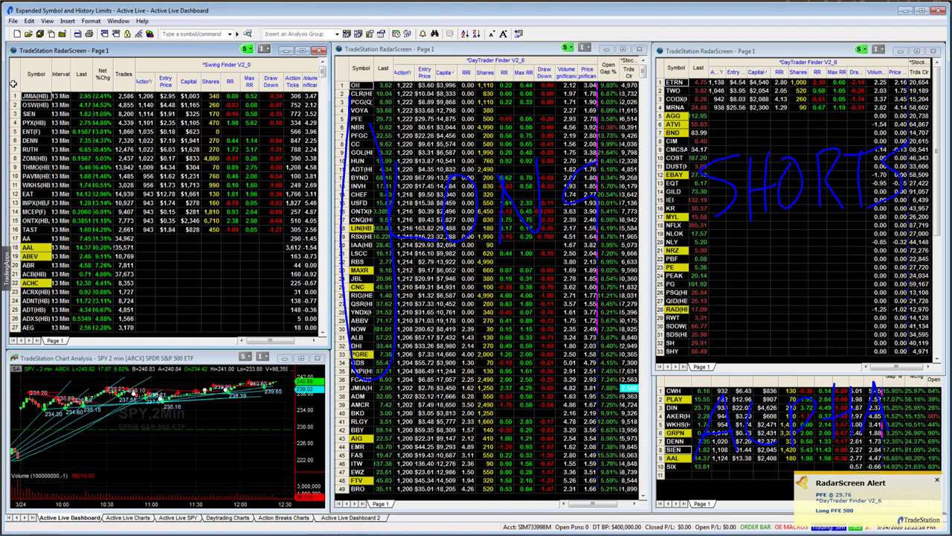
mouse_move(354, 99)
left_mouse_down()
mouse_move(354, 320)
mouse_move(367, 93)
mouse_move(334, 140)
left_mouse_up()
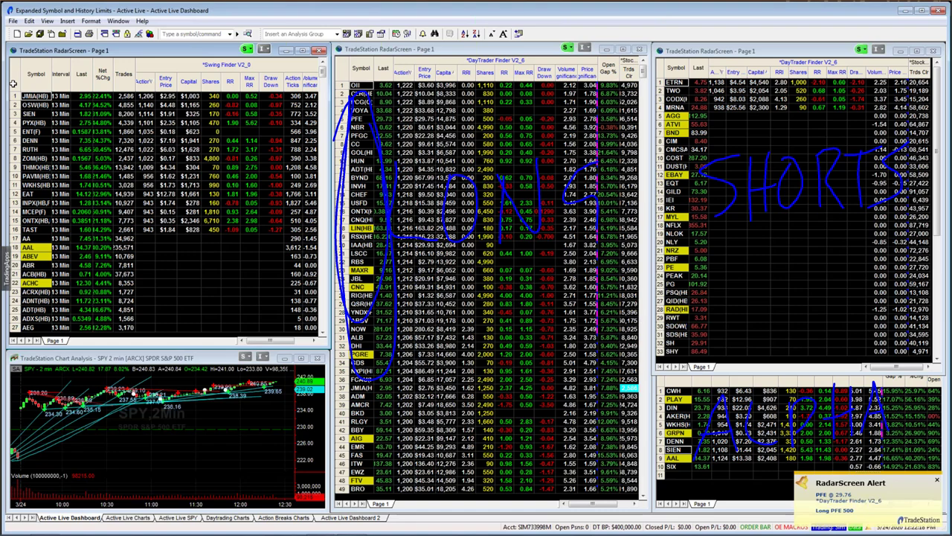
mouse_move(108, 156)
left_mouse_down()
mouse_move(90, 189)
mouse_move(95, 232)
mouse_move(171, 156)
mouse_move(207, 209)
left_mouse_up()
left_click_drag(236, 144, 238, 189)
mouse_move(234, 138)
left_mouse_down()
mouse_move(273, 192)
mouse_move(273, 125)
left_mouse_up()
mouse_move(311, 105)
left_mouse_down()
mouse_move(299, 116)
mouse_move(310, 136)
mouse_move(311, 179)
left_mouse_up()
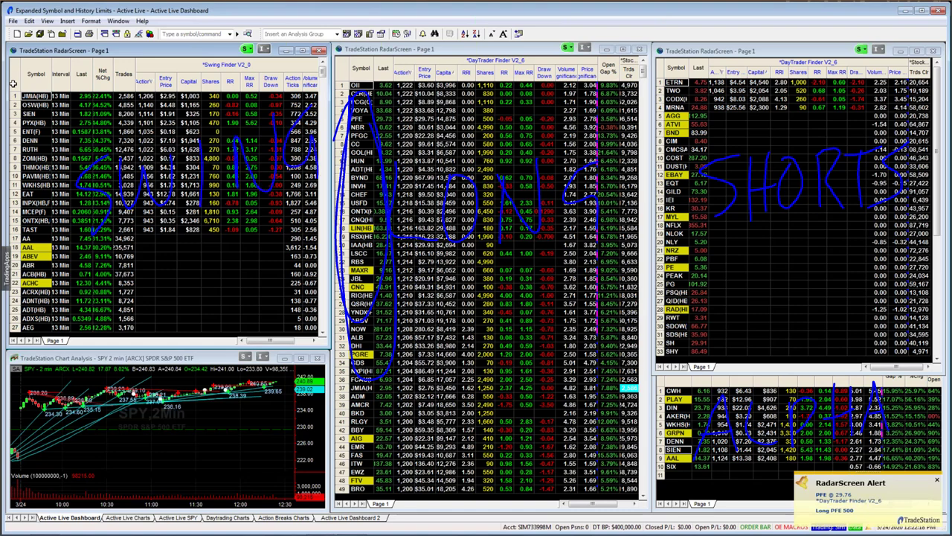
- Mark the Swing Finder's Interval and Last columns, the SPY chart and the long and short lists, and clear all ink
mouse_move(49, 79)
left_mouse_down()
mouse_move(43, 195)
mouse_move(91, 148)
mouse_move(49, 79)
left_mouse_up()
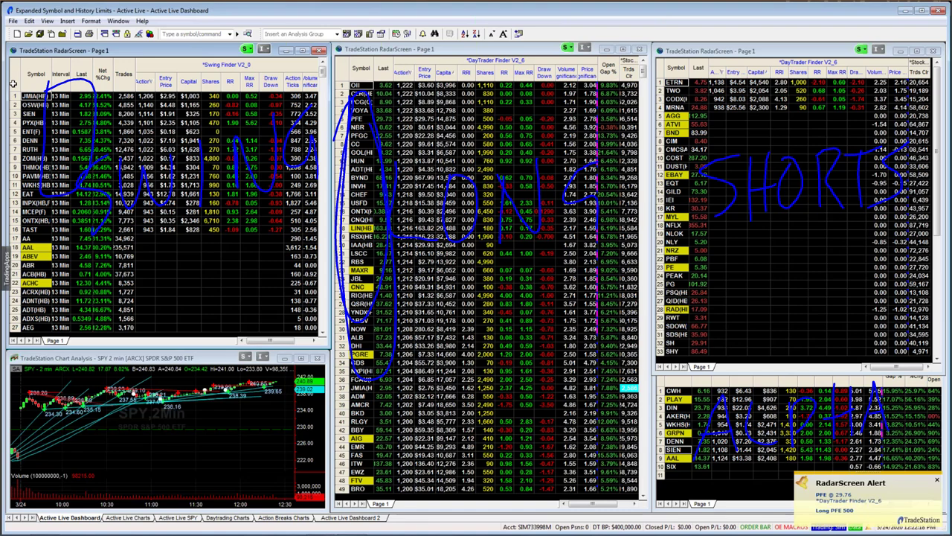
mouse_move(67, 340)
left_mouse_down()
mouse_move(302, 325)
mouse_move(335, 478)
mouse_move(124, 485)
mouse_move(70, 338)
left_mouse_up()
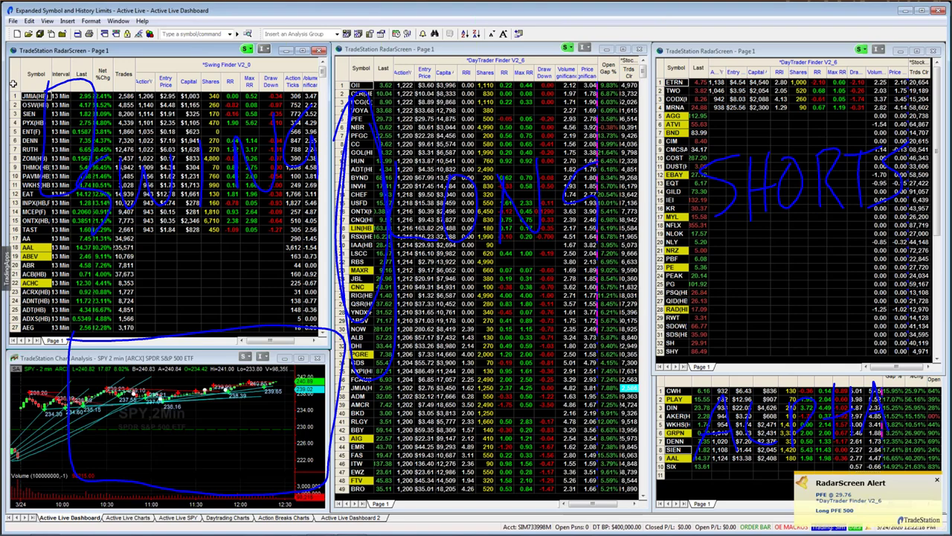
left_click_drag(394, 370, 557, 368)
left_click_drag(725, 276, 826, 268)
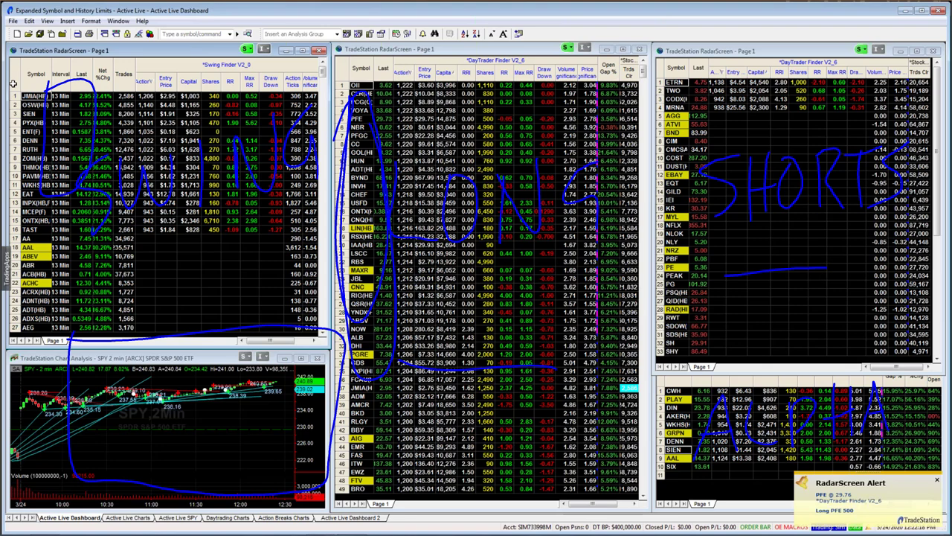
left_click_drag(47, 415, 232, 377)
key("Escape")
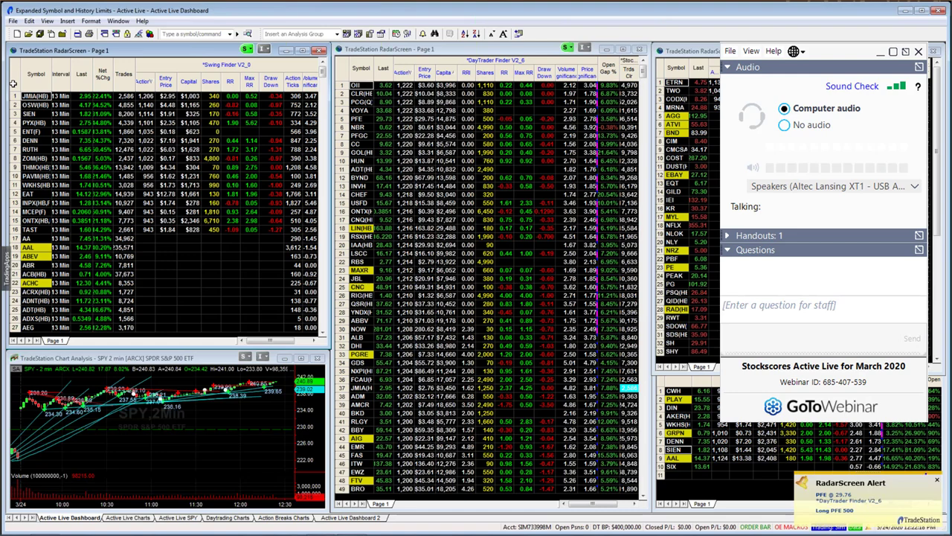
- Circle the GoToWebinar question box and the RadarScreen Alert pop-up, and erase the ink
mouse_move(713, 282)
left_mouse_down()
mouse_move(763, 348)
mouse_move(879, 281)
mouse_move(716, 296)
left_mouse_up()
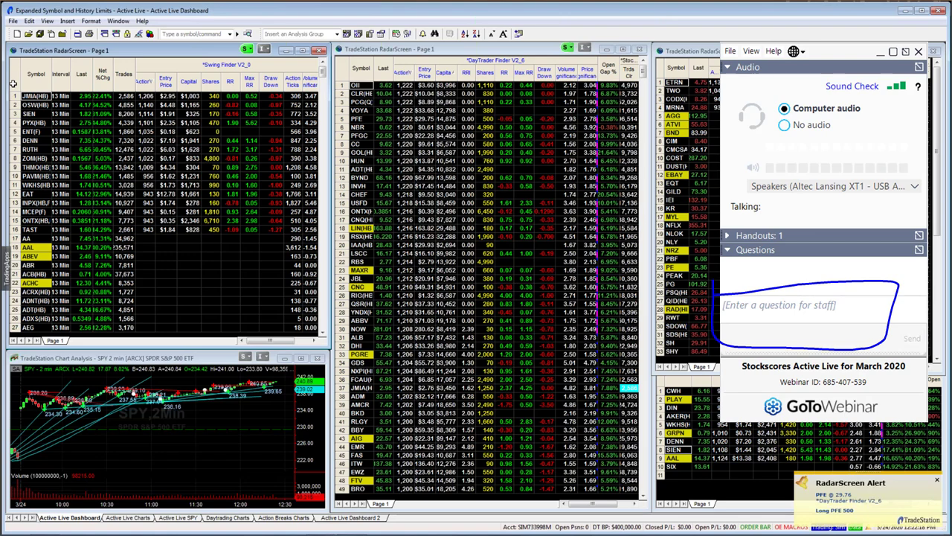
mouse_move(778, 520)
left_mouse_down()
mouse_move(880, 455)
mouse_move(937, 452)
mouse_move(812, 514)
mouse_move(781, 476)
left_mouse_up()
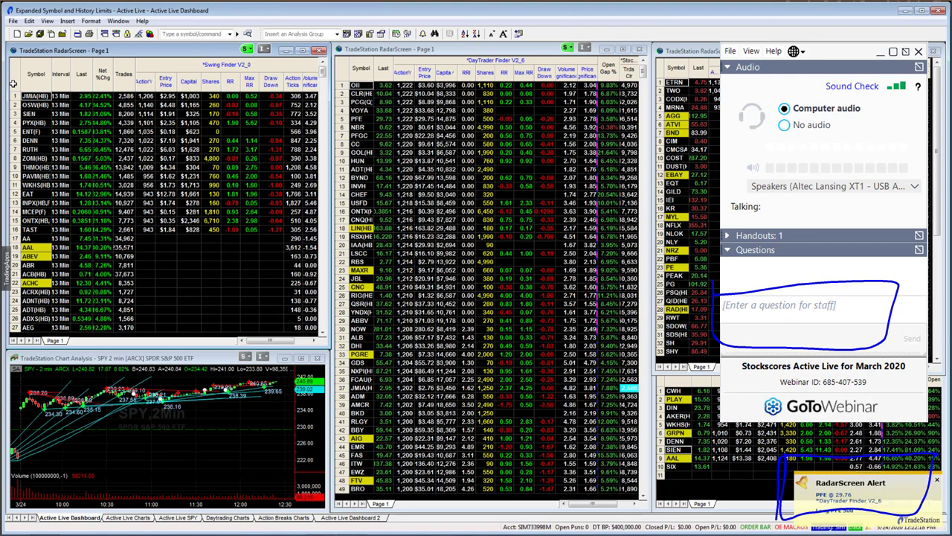
key("e")
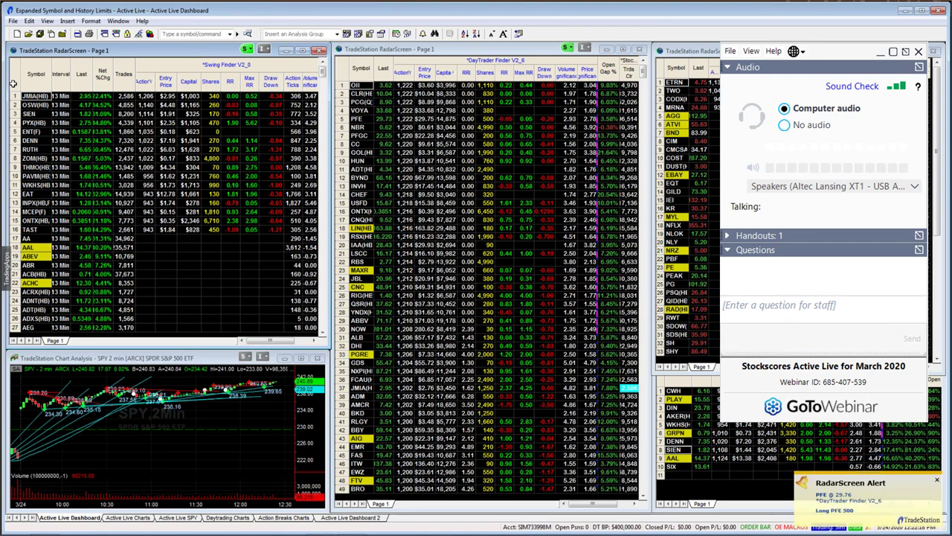